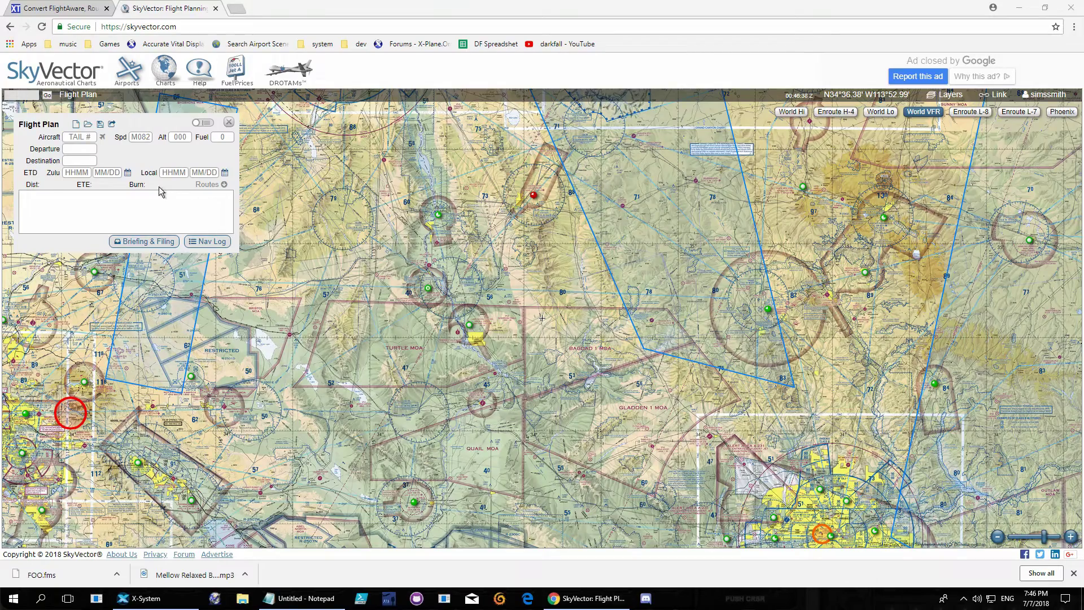
Set the flight plan's departure to KLAS and its destination to KPHX
left_click(84, 151)
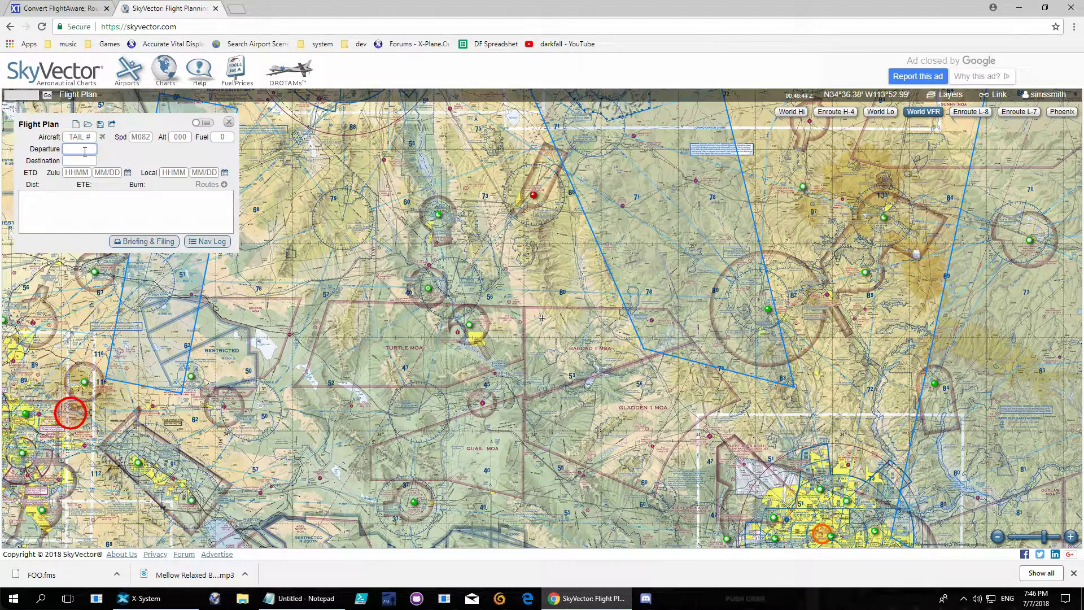
type("KLAS")
key("Tab")
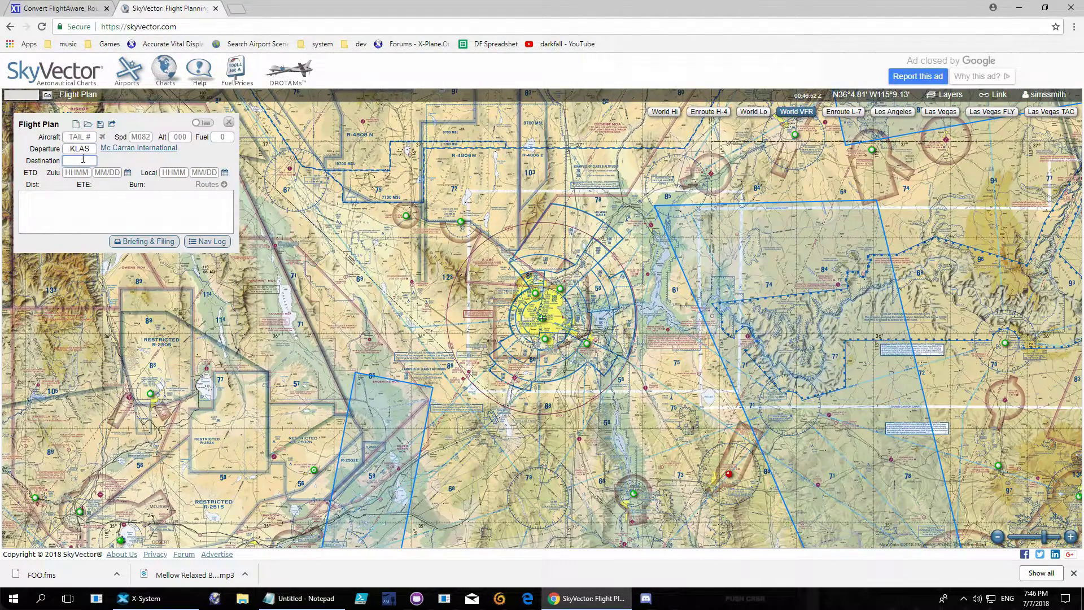
type("KPHX")
key("Tab")
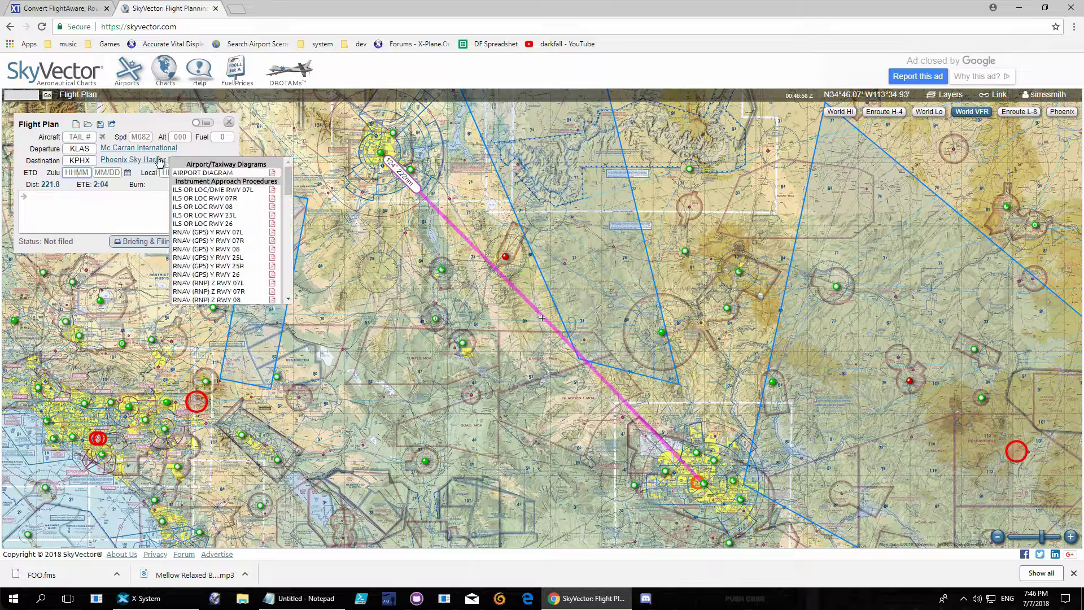
Set the flight plan's speed to 120 and altitude to 130, and apply the suggested route BLD V105 DRK V257 AVENT
left_click(145, 137)
type("120")
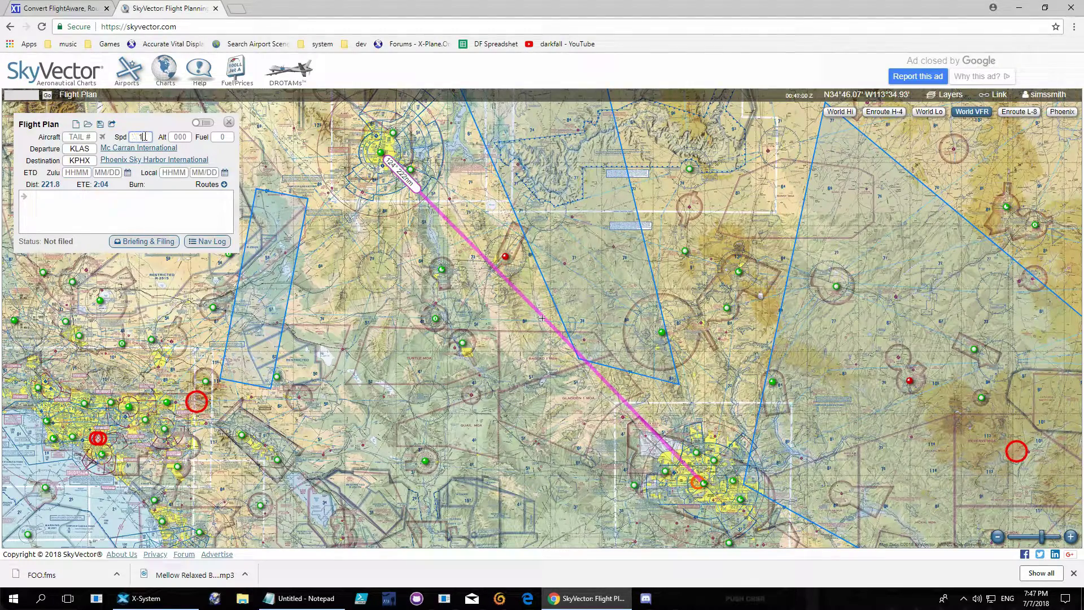
left_click(180, 137)
mouse_move(182, 148)
key("Tab")
left_click(201, 188)
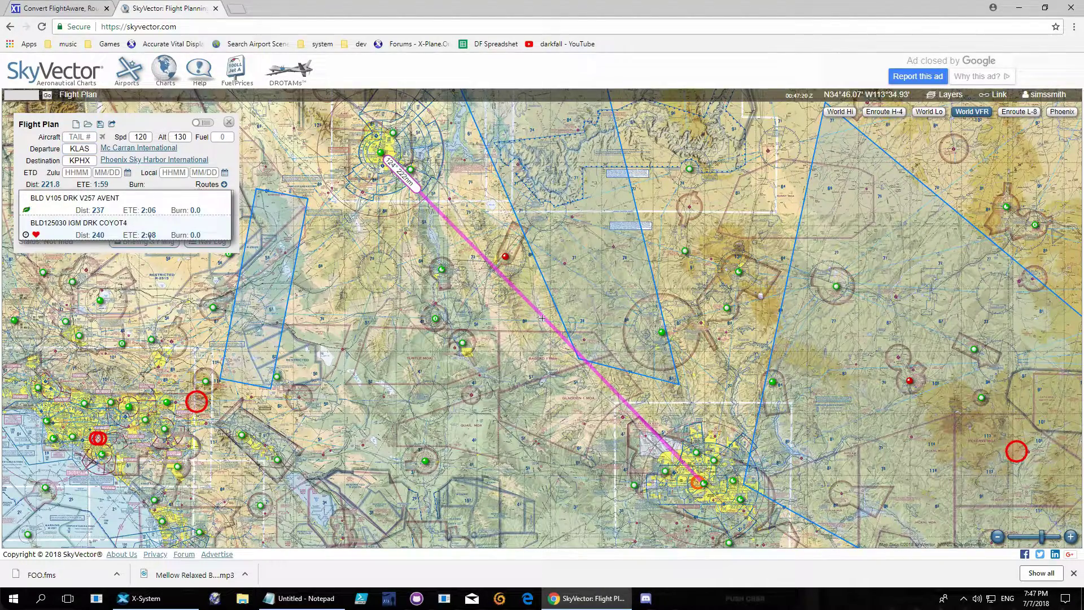
left_click(49, 199)
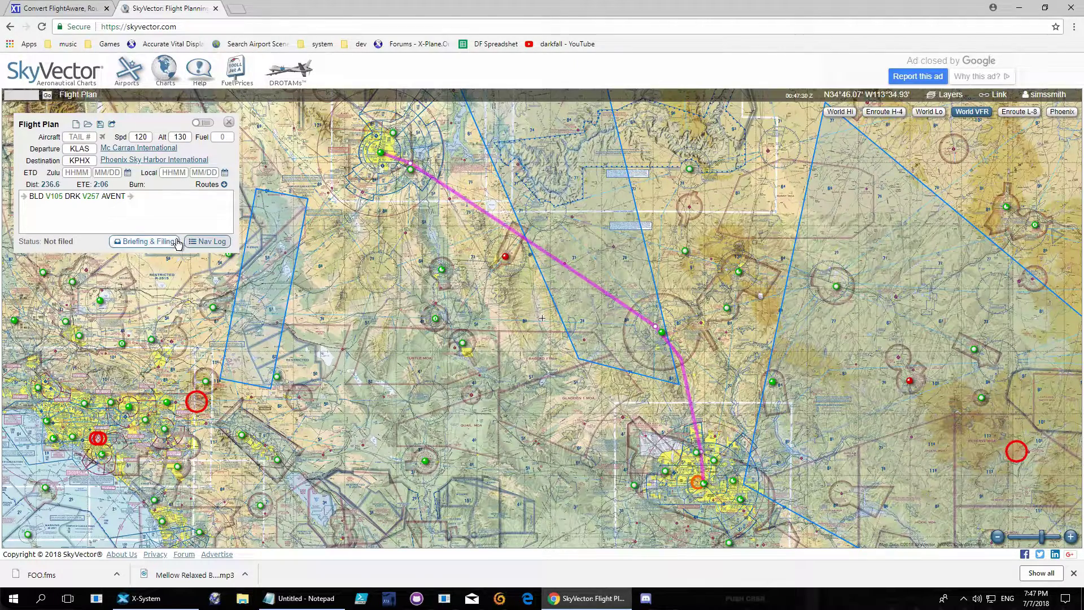
Generate the nav log and copy its waypoint column from KLAS down to KPHX, including the coordinates
left_click(215, 244)
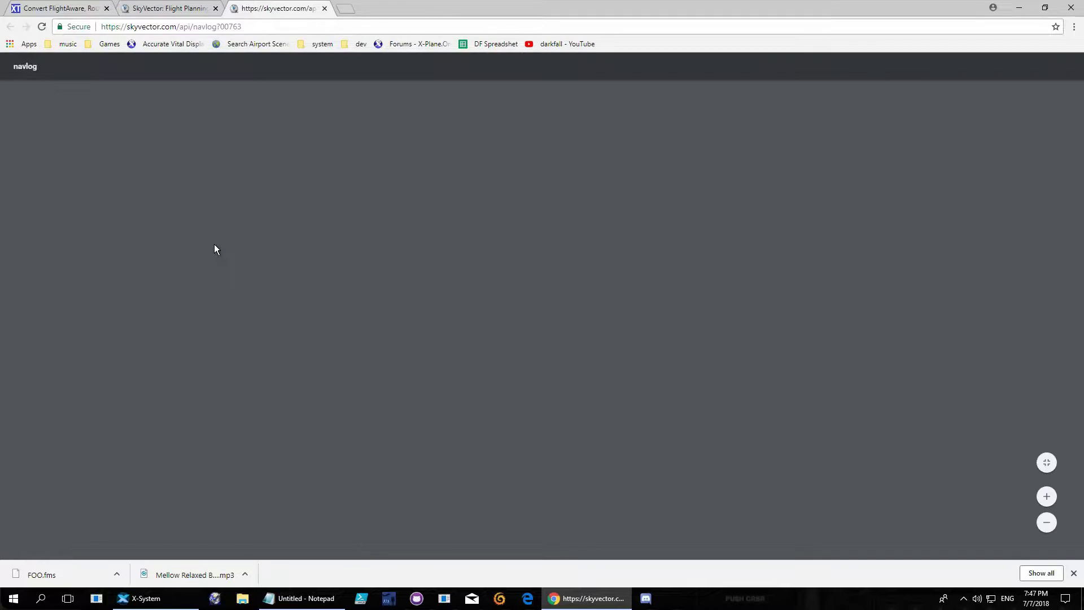
scroll(255, 209, "down", 2)
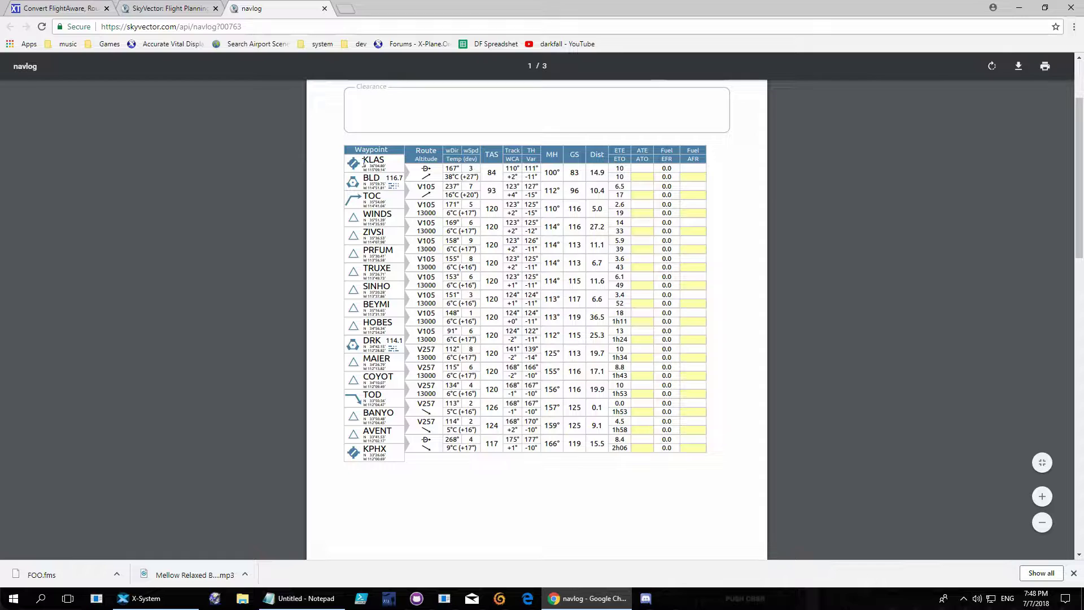
left_click_drag(364, 159, 385, 462)
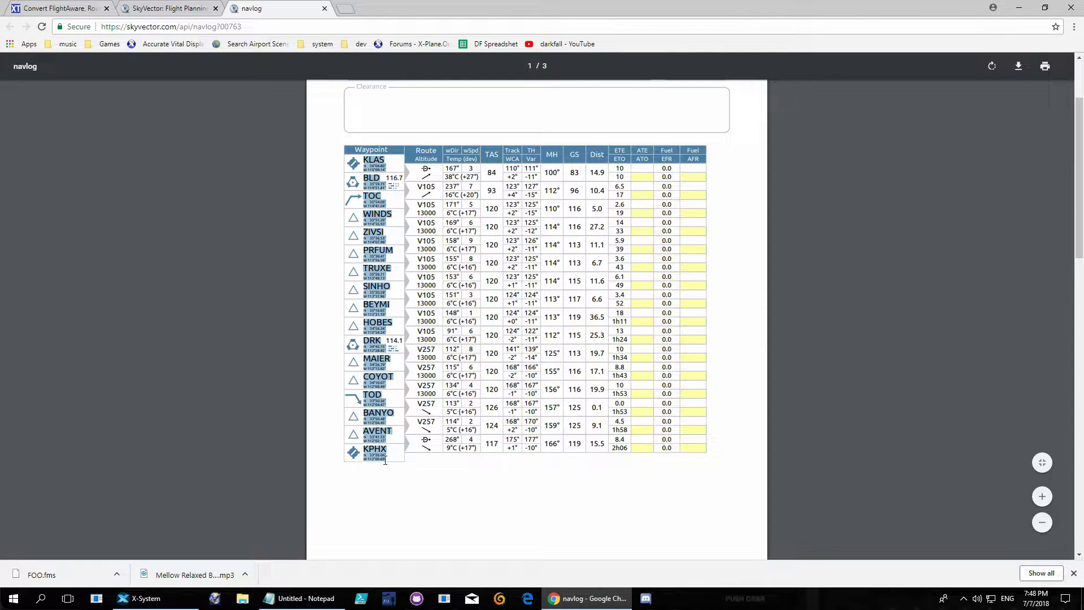
right_click(377, 435)
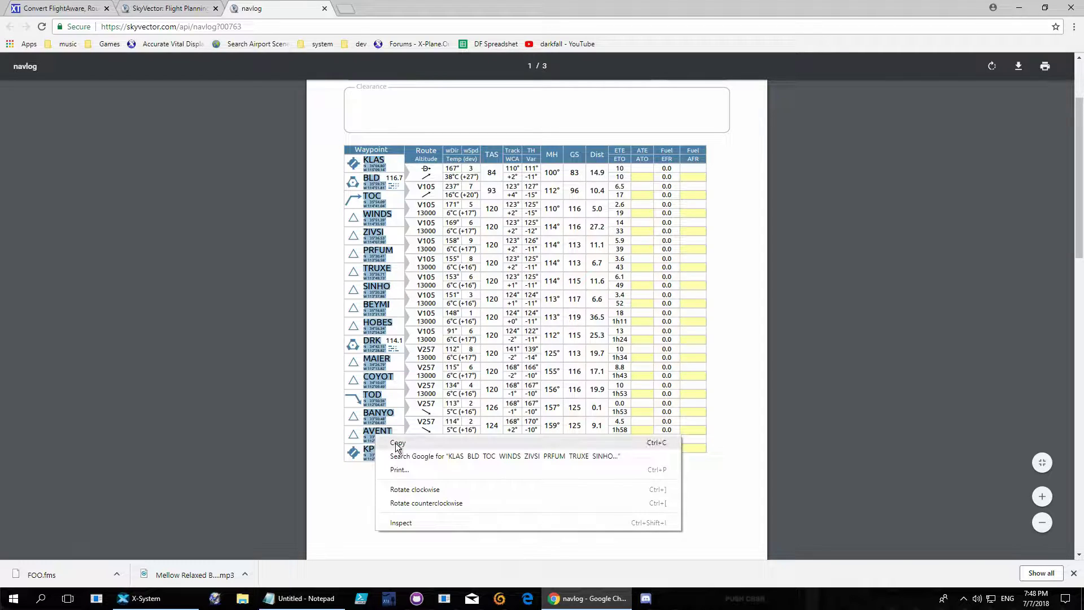
left_click(398, 444)
Reload the X-Planetools flight plan converter, enter the filename demo2 and paste the copied waypoints
left_click(60, 8)
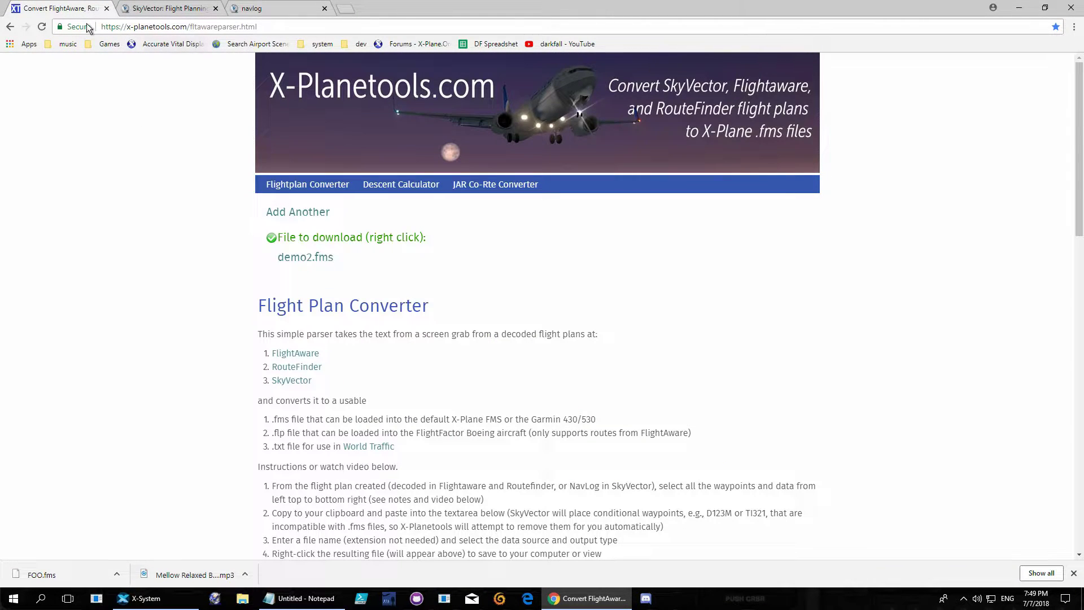
left_click(41, 27)
scroll(324, 320, "down", 6)
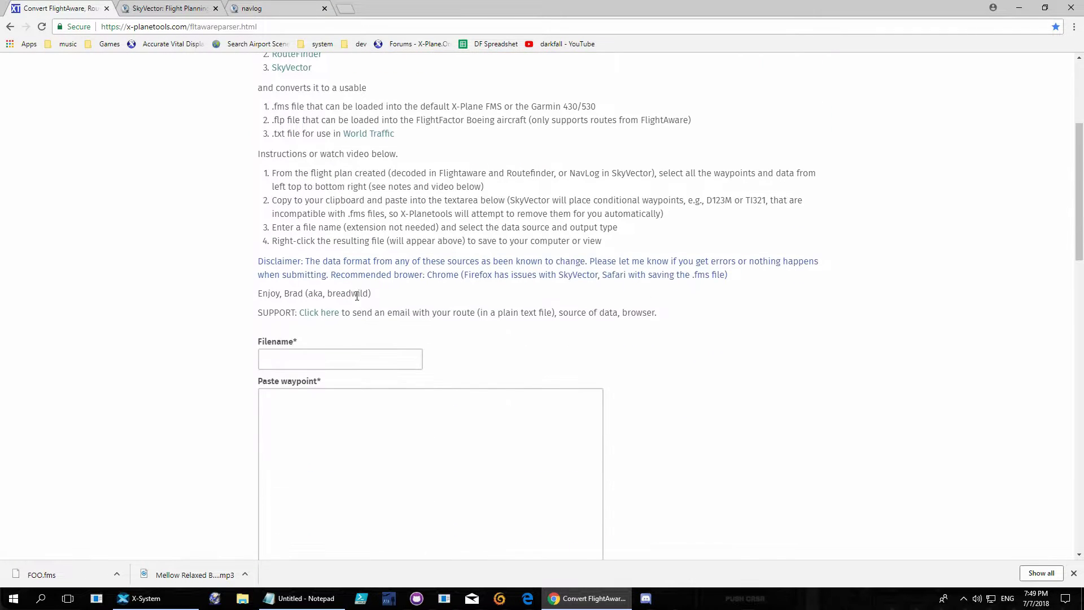
left_click(300, 251)
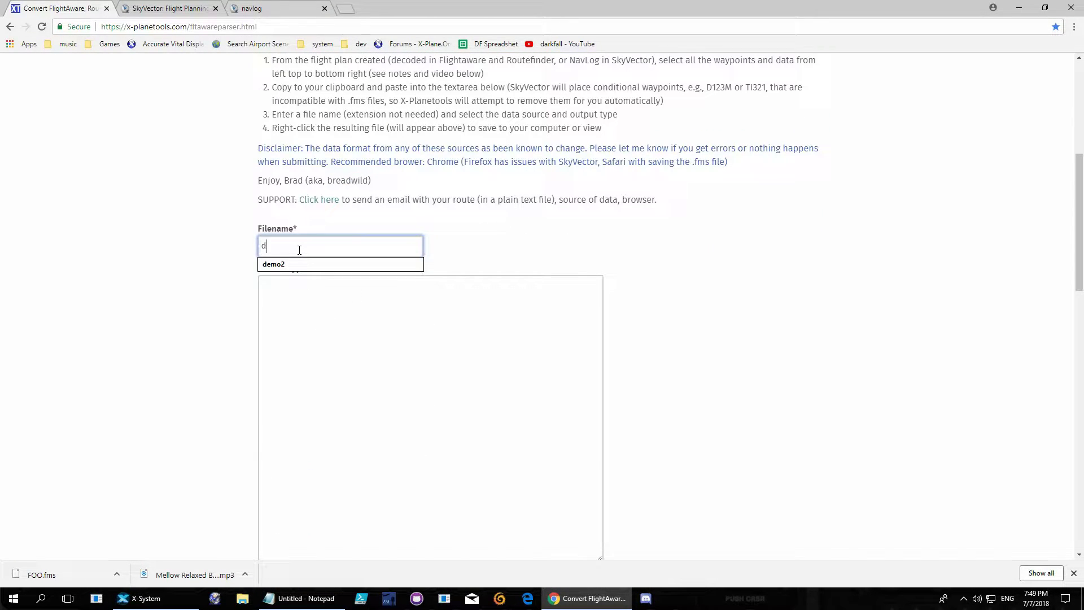
type("demo2")
key("Tab")
key("ctrl+v")
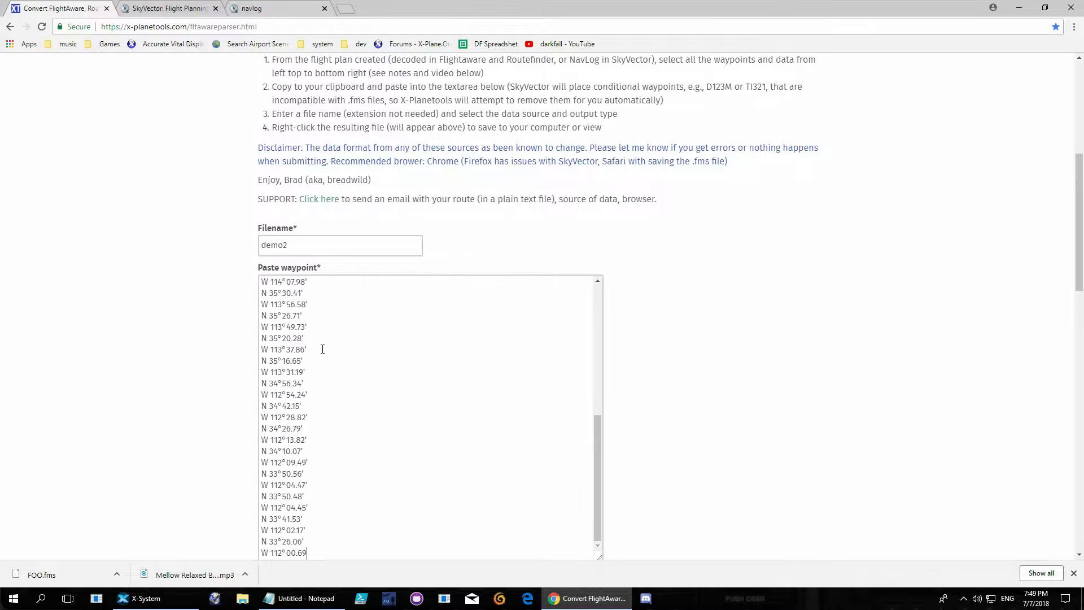
Convert the pasted waypoints with SkyVector as the data source and X-Plane .fms as the output
scroll(383, 436, "up", 10)
scroll(368, 378, "down", 15)
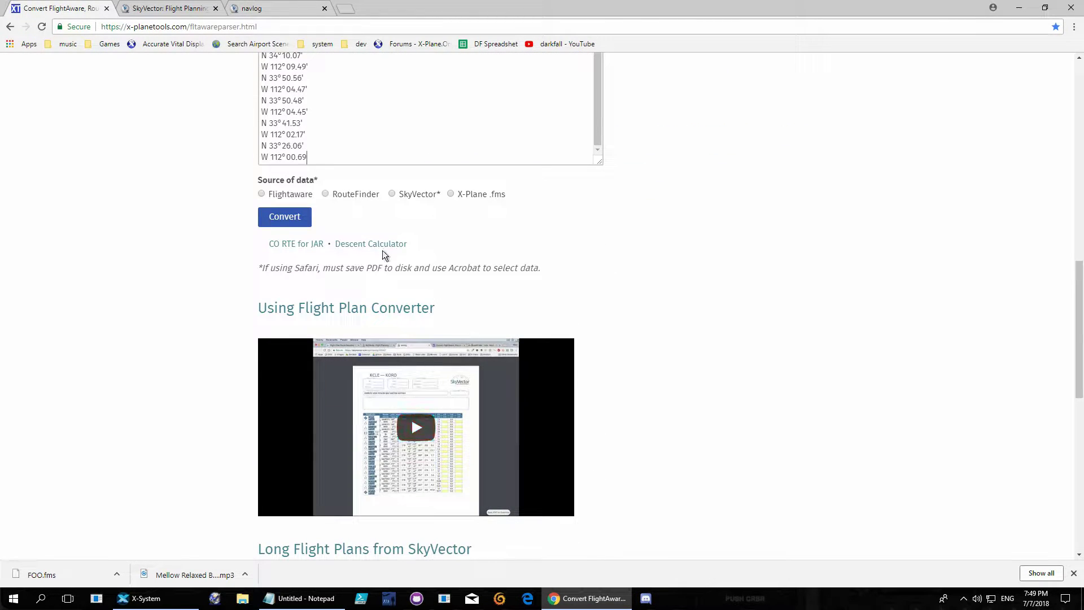
left_click(392, 194)
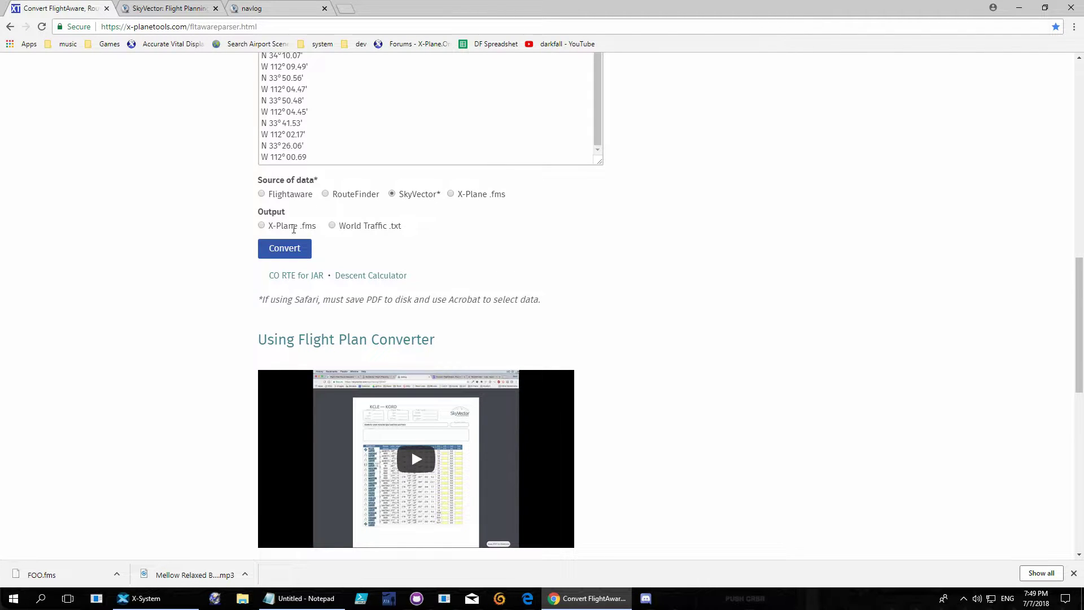
left_click(262, 225)
left_click(285, 249)
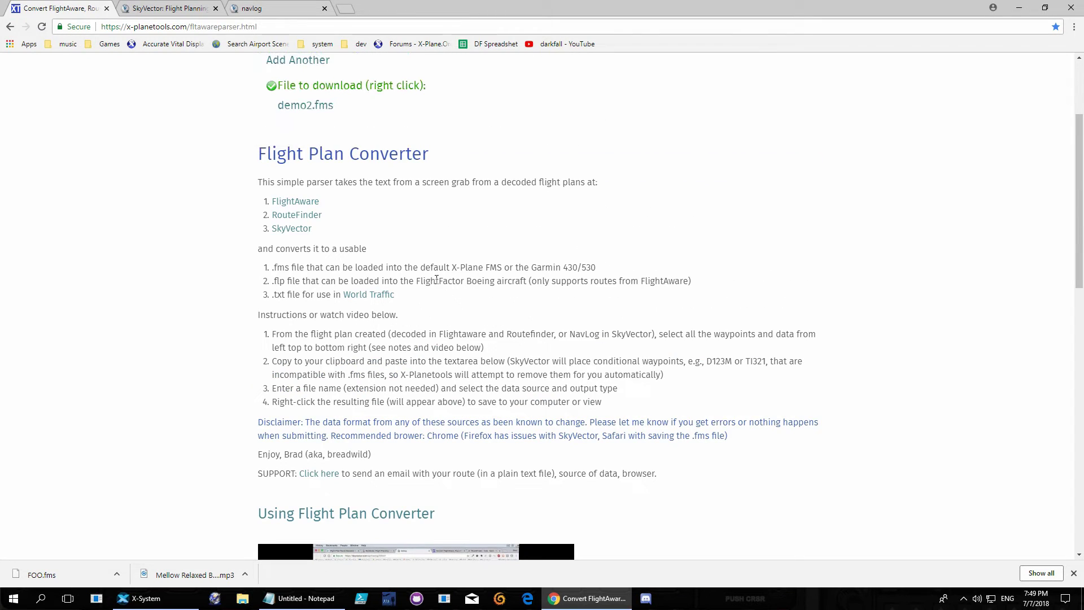
Save the converted flight plan as DEMO2.fms in X-Plane's Output\FMS plans folder
scroll(325, 243, "up", 2)
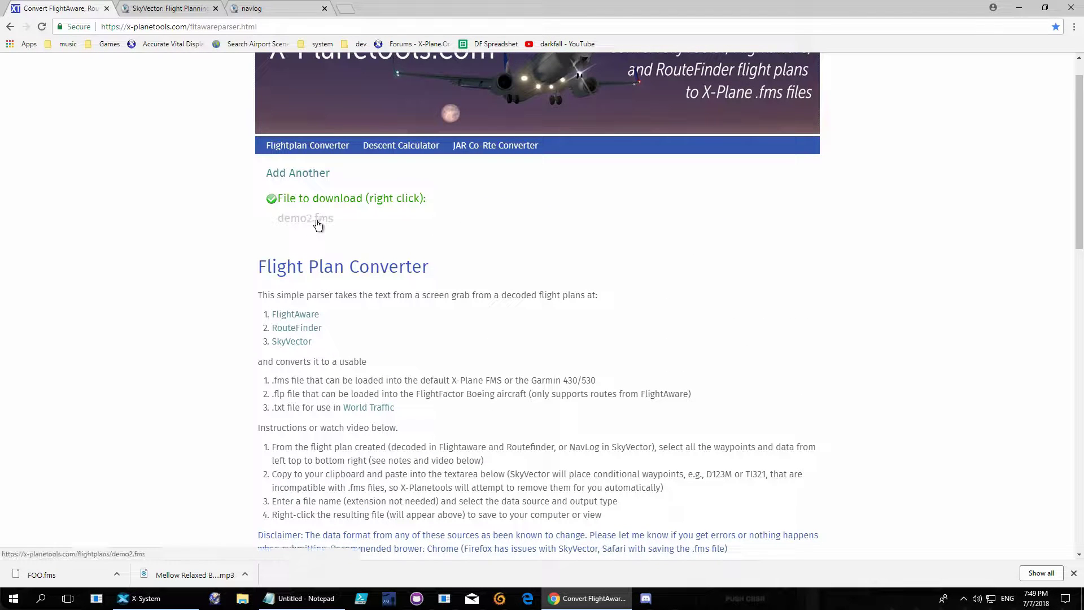
right_click(321, 220)
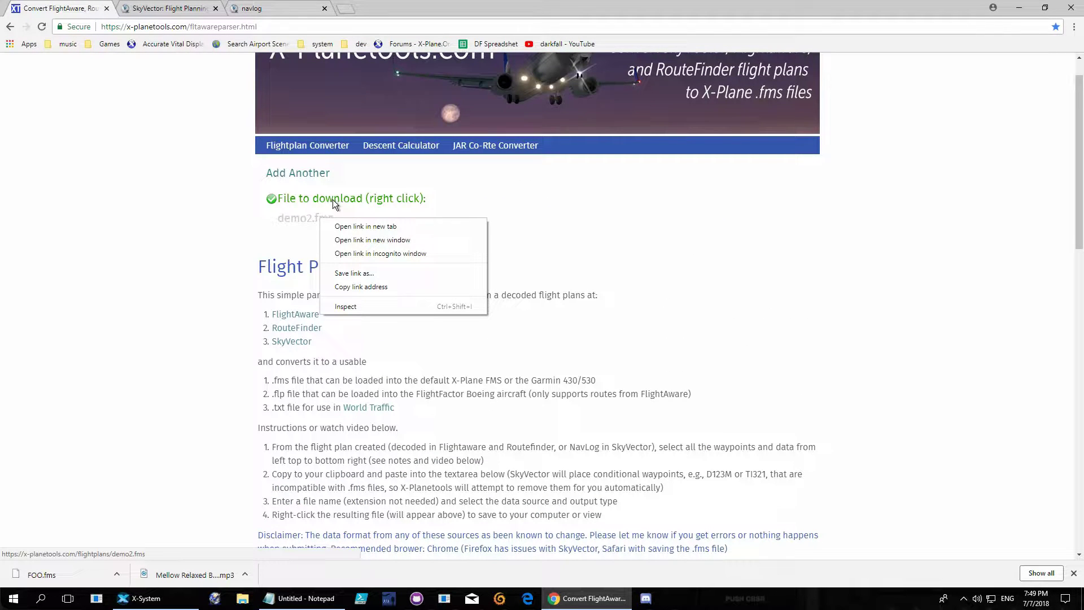
right_click(310, 219)
left_click(357, 276)
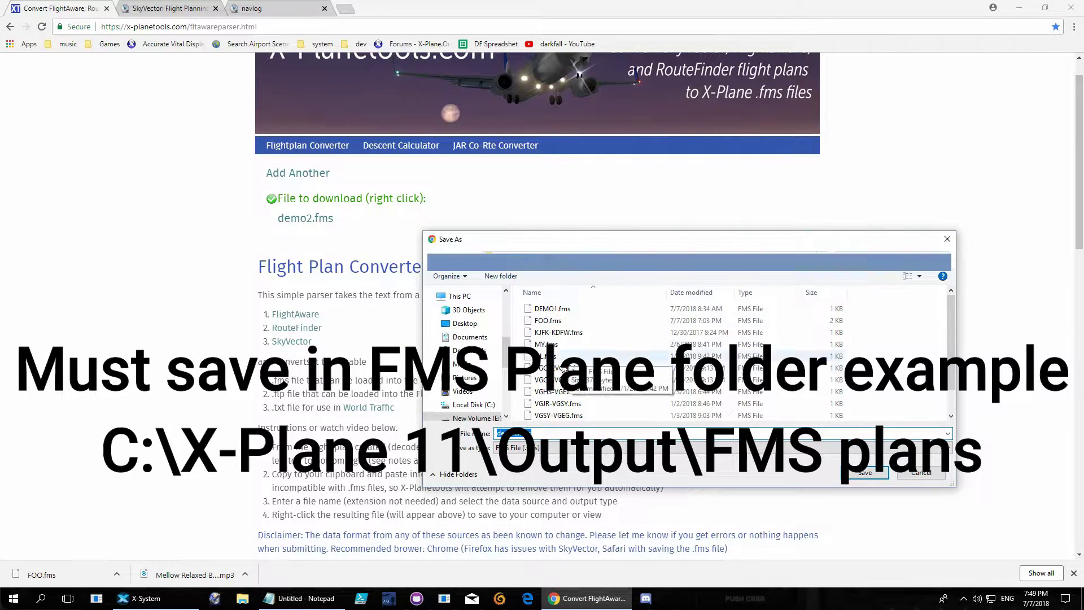
left_click(557, 310)
key("End")
key("BackSpace")
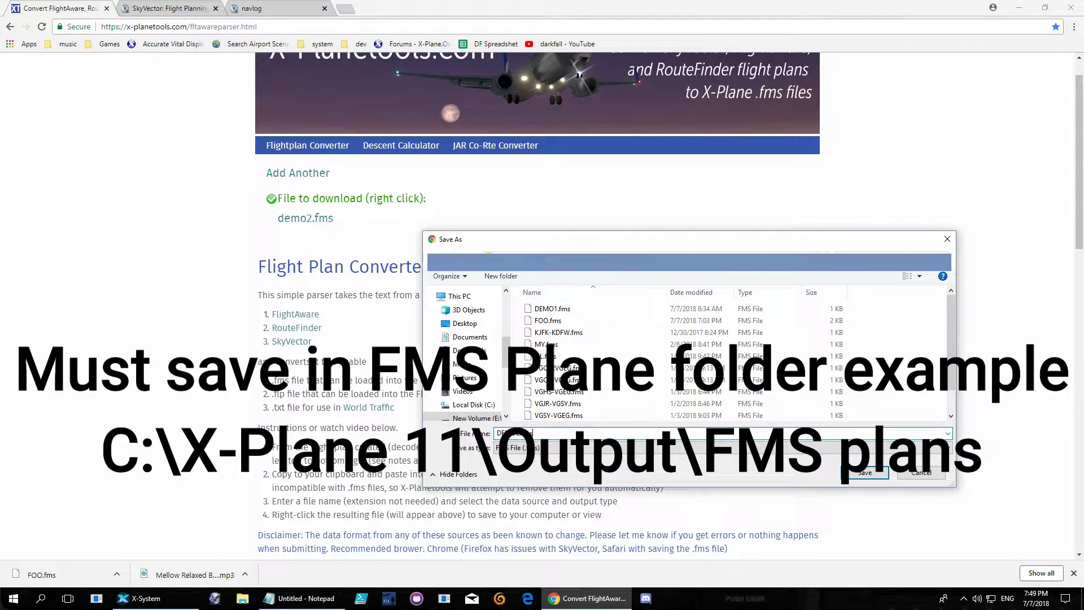
left_click(873, 471)
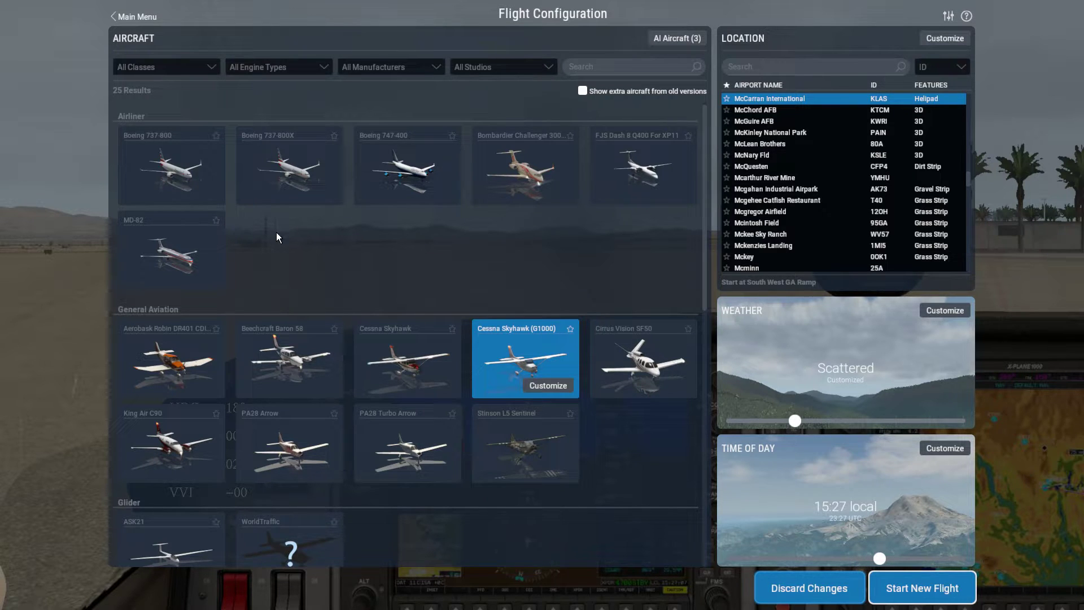
In X-Plane, start a new flight with the Cessna Skyhawk (G1000) at McCarran International (KLAS)
scroll(277, 233, "down", 1)
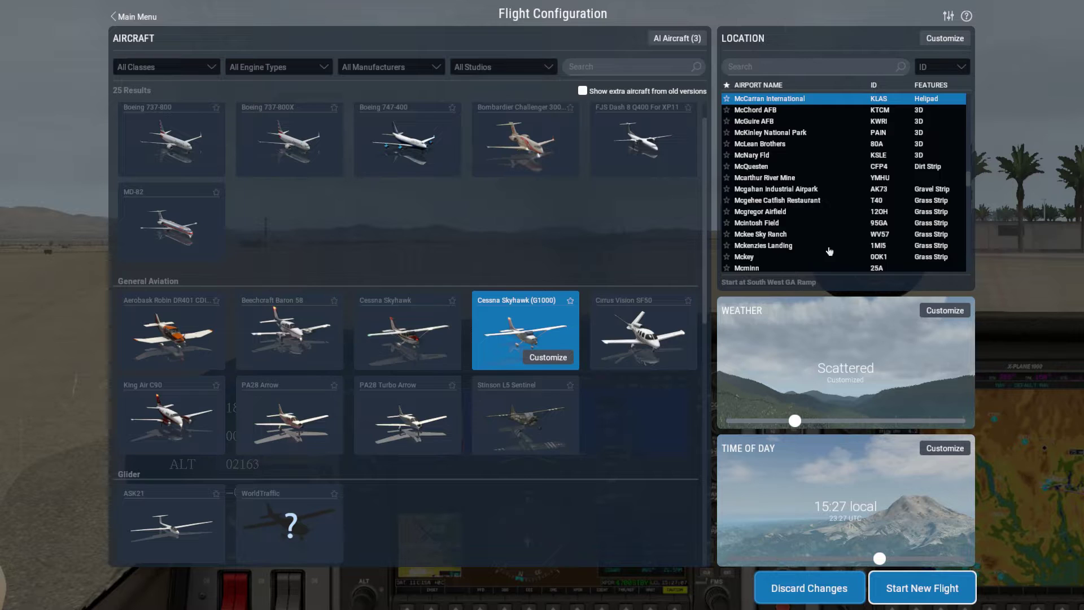
left_click(852, 108)
left_click(850, 101)
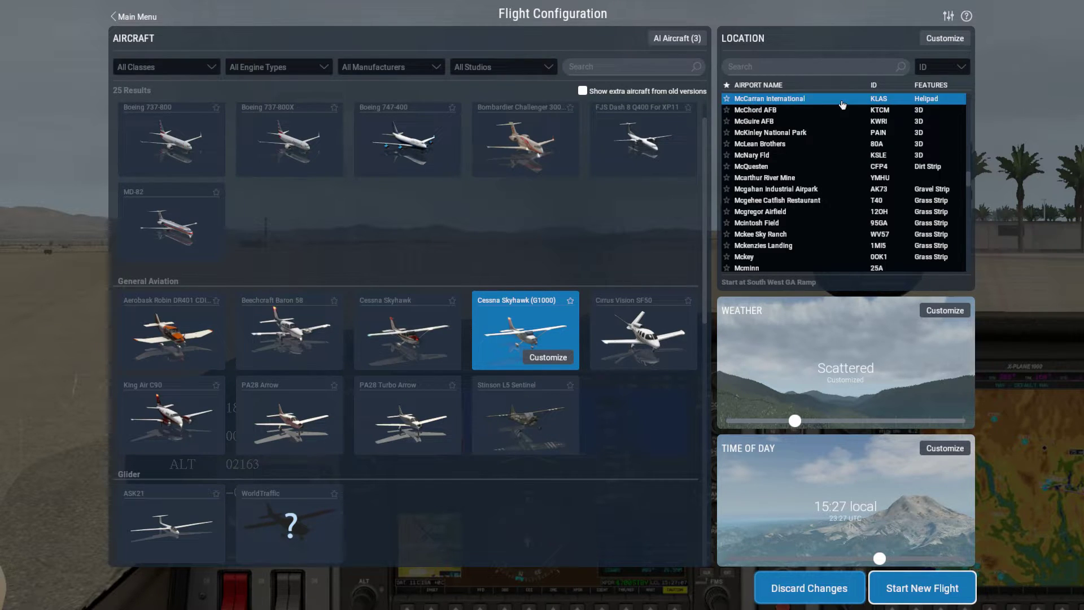
left_click(875, 590)
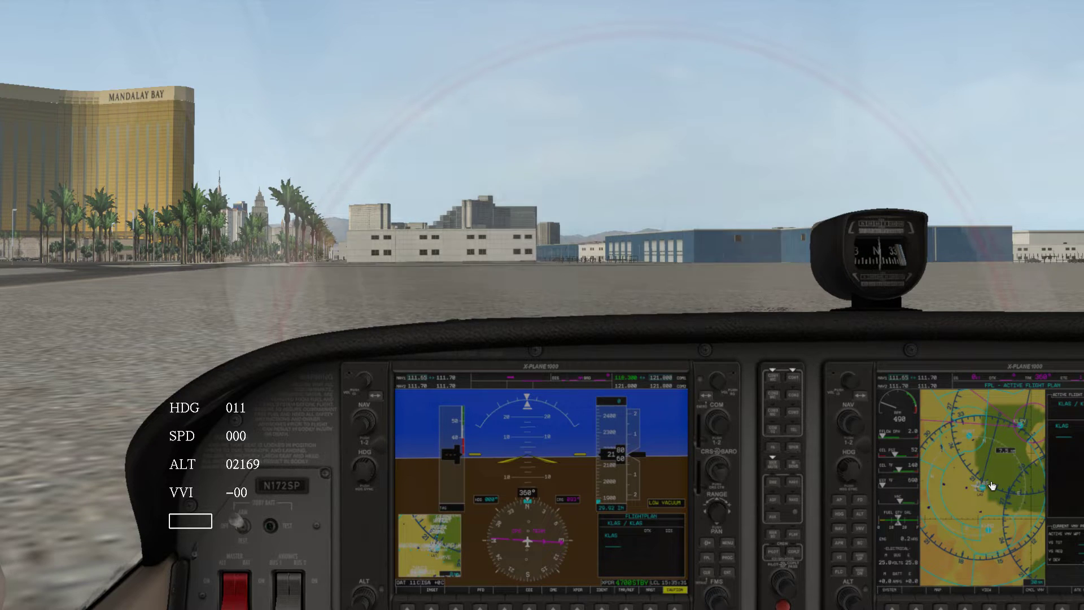
Enlarge the G1000 map display, check its default navigation map and return to the active flight plan page
left_click(992, 486)
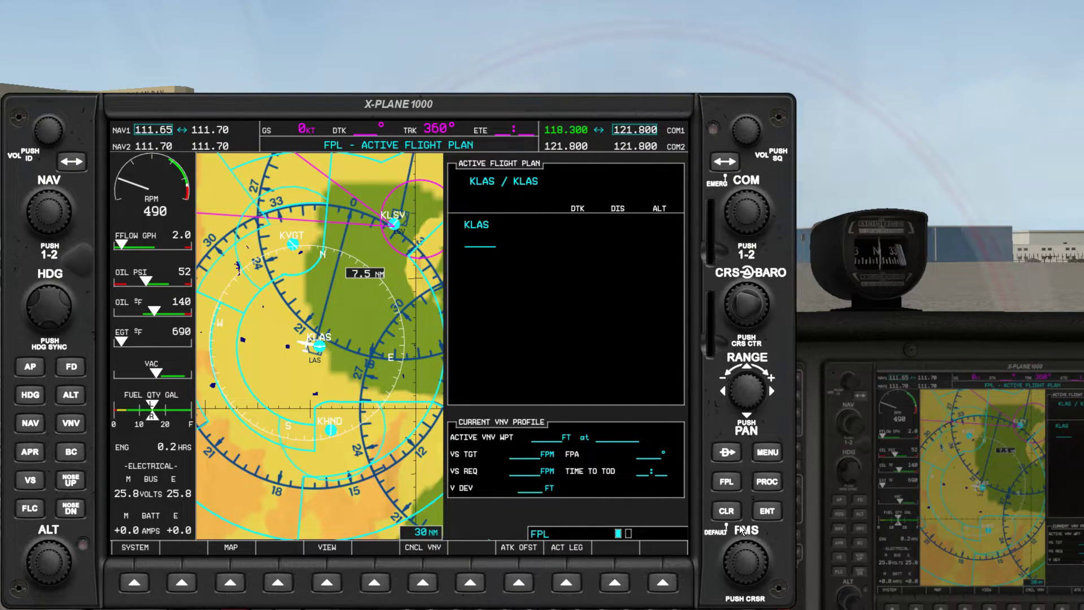
left_click(723, 511)
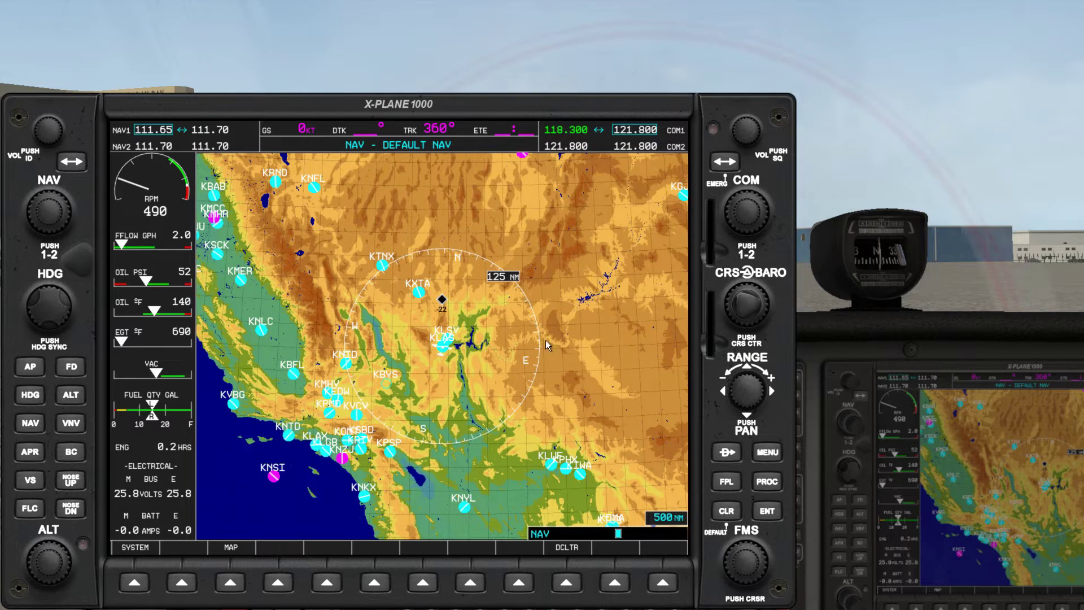
left_click(727, 485)
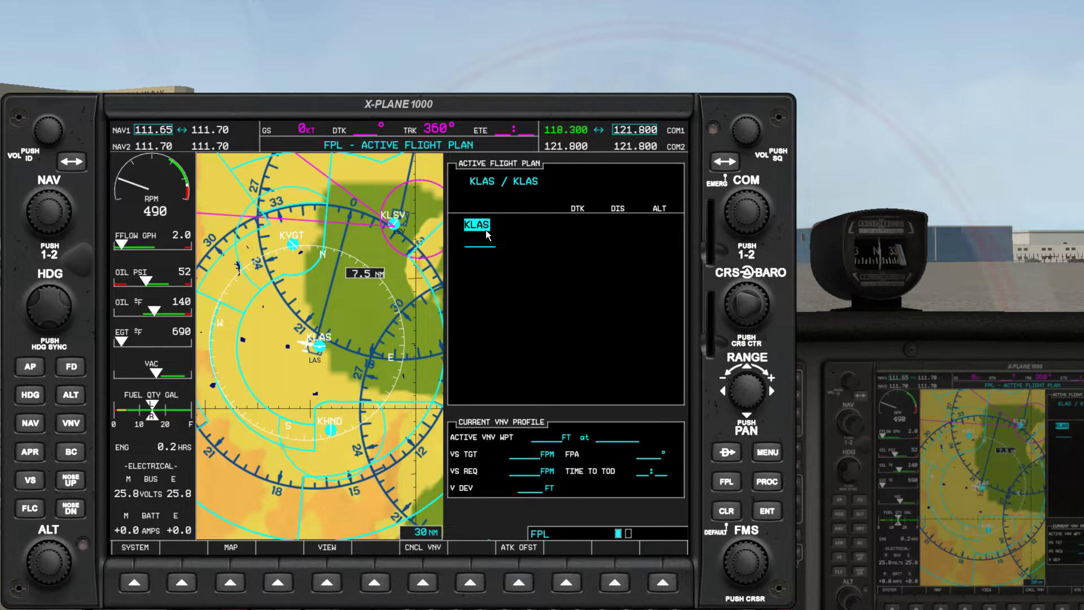
Load DEMO2.fms from the G1000 flight plan catalog and show it on the active flight plan page
left_click(746, 567)
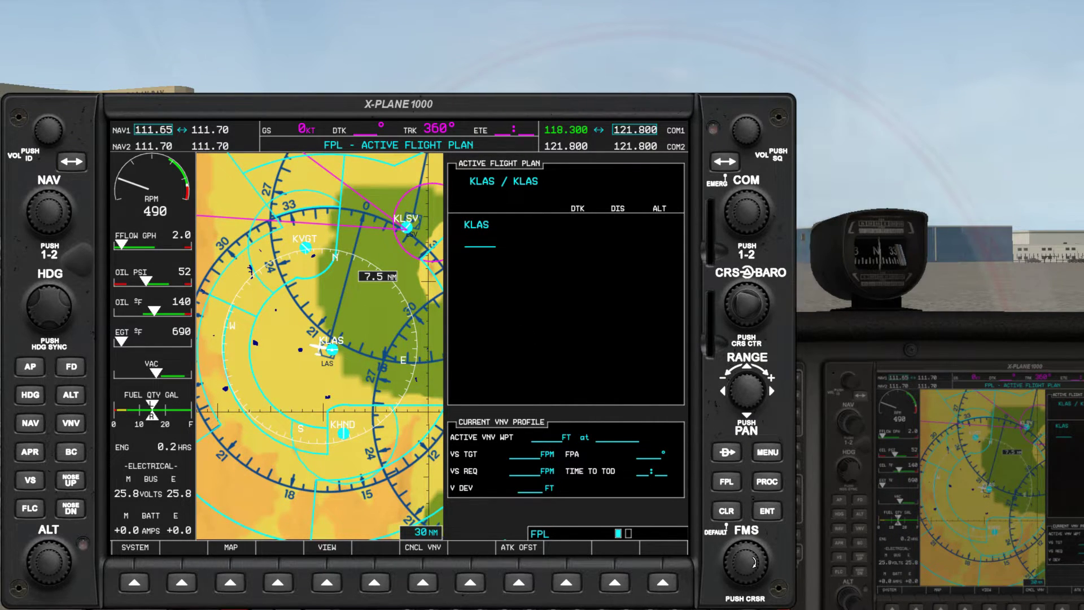
scroll(755, 562, "up", 1)
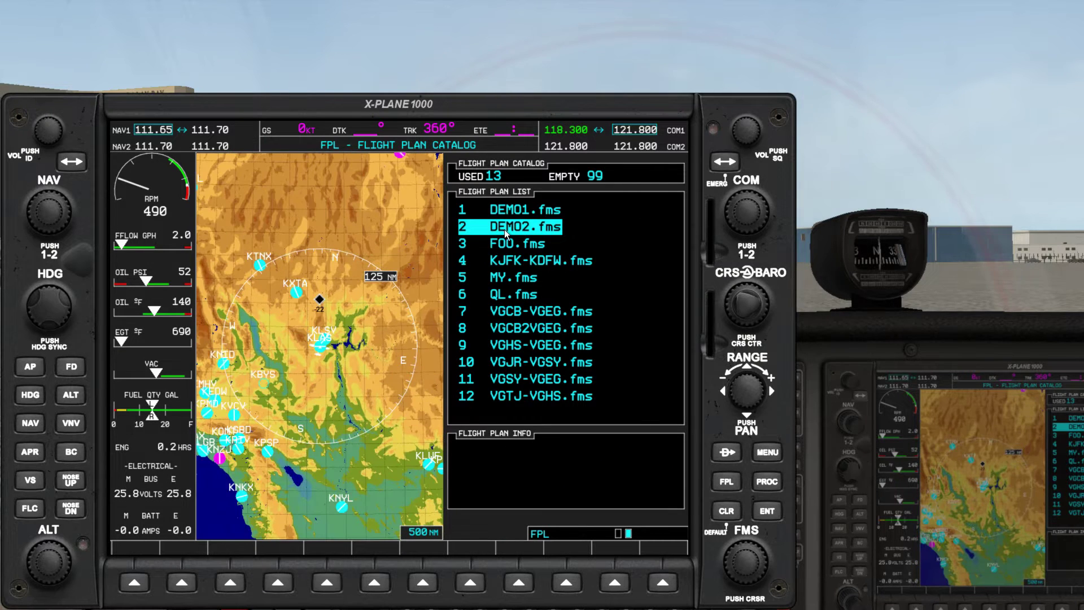
left_click(740, 562)
left_click(747, 563)
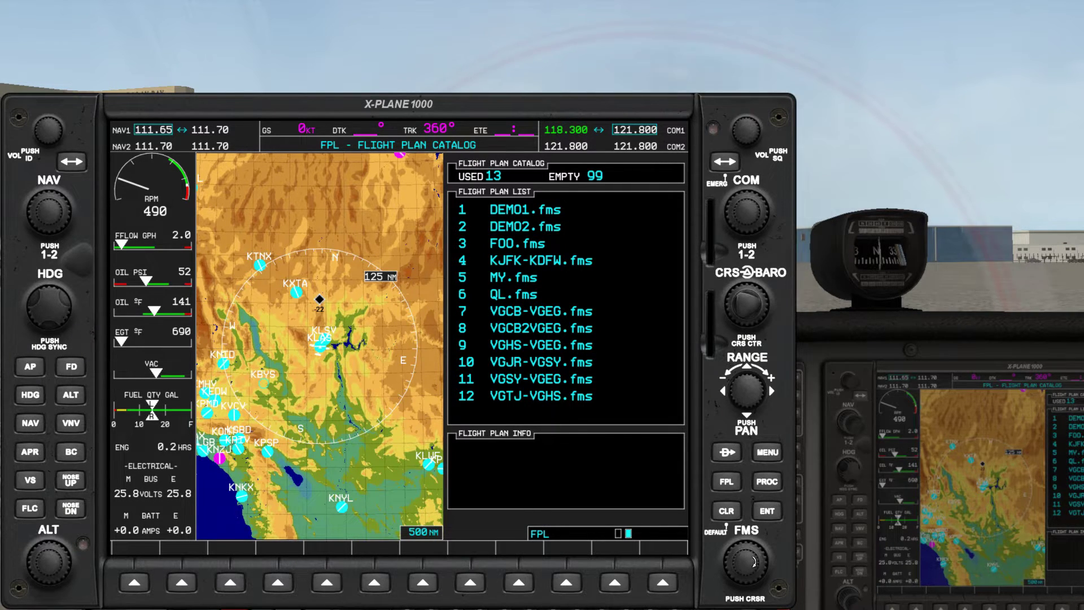
left_click(753, 562)
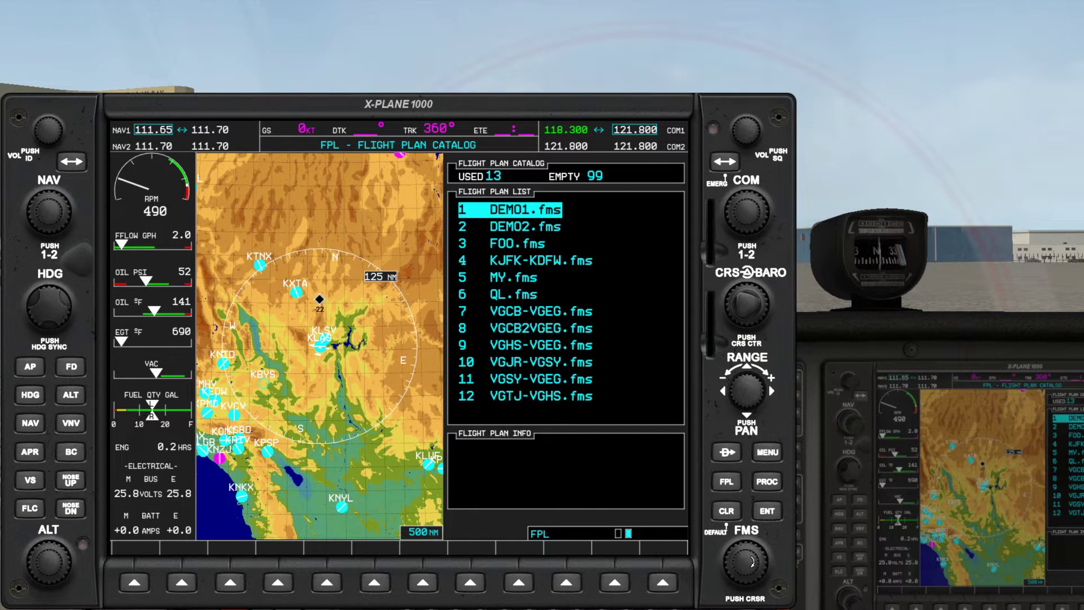
left_click(753, 562)
left_click(772, 510)
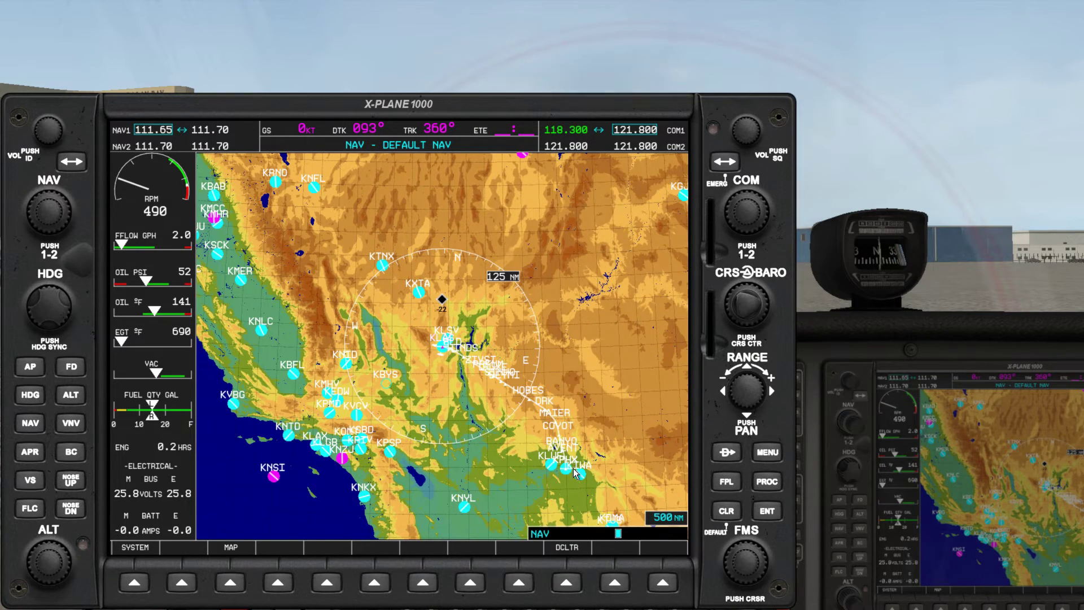
left_click(728, 482)
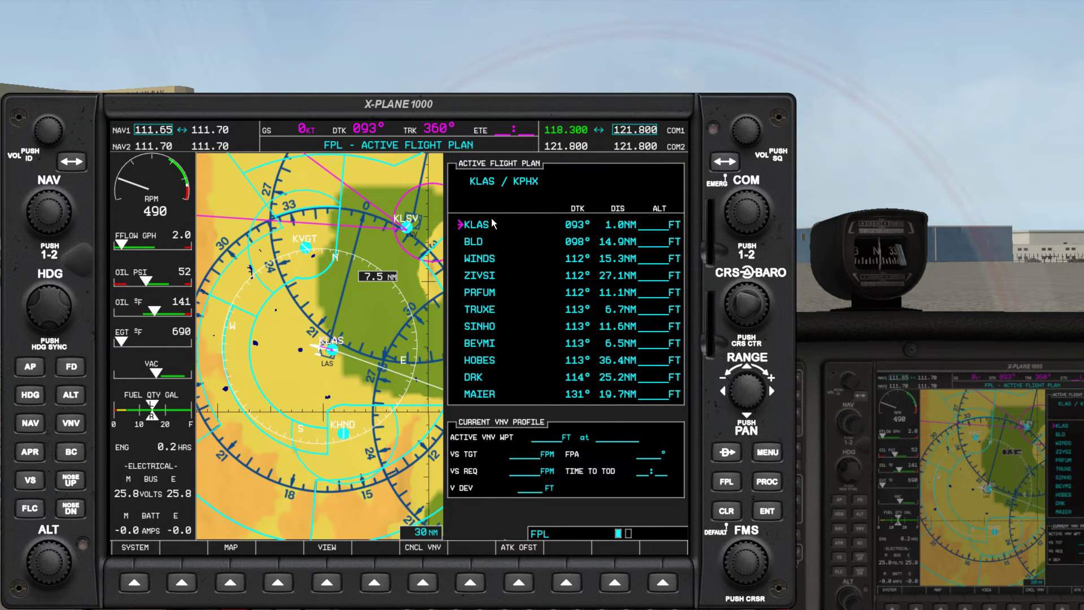